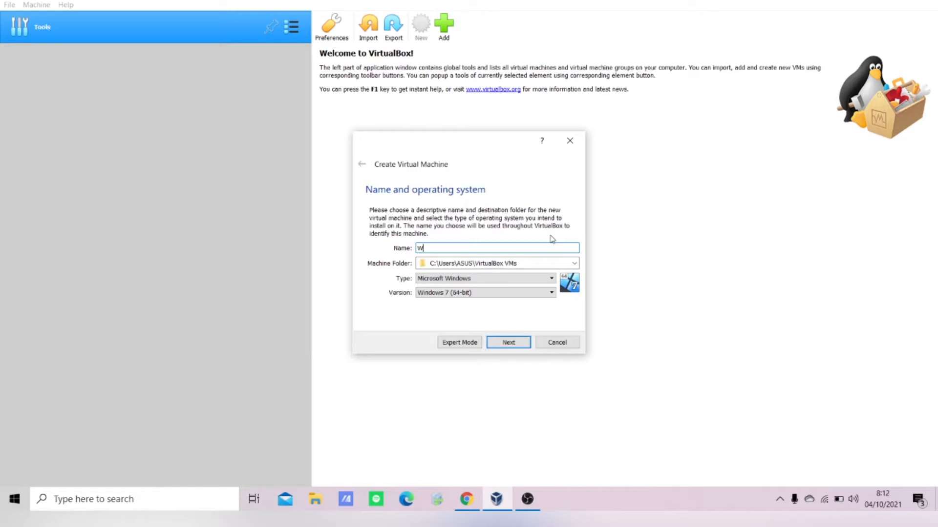
- Name the new virtual machine Windows 10, with type Microsoft Windows and version Windows 10 (64-bit), and continue
text(ndows 10)
click(485, 280)
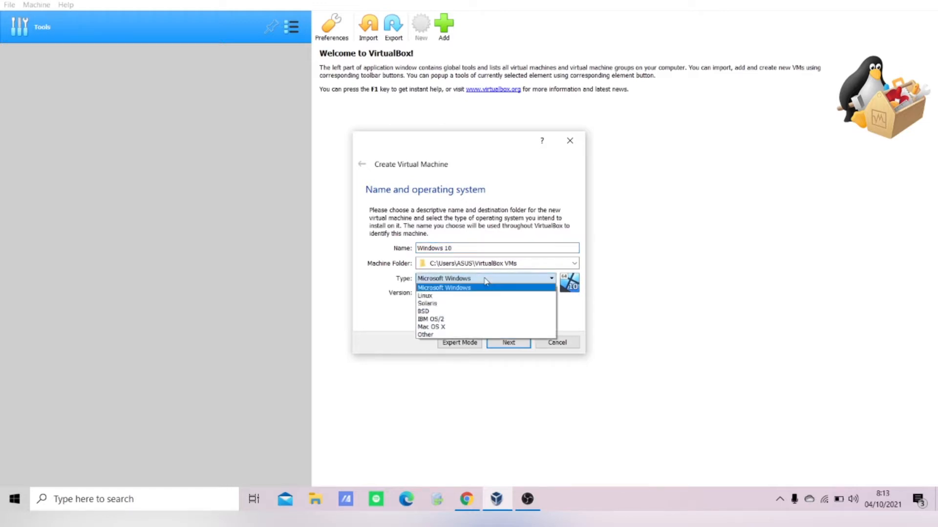
click(472, 289)
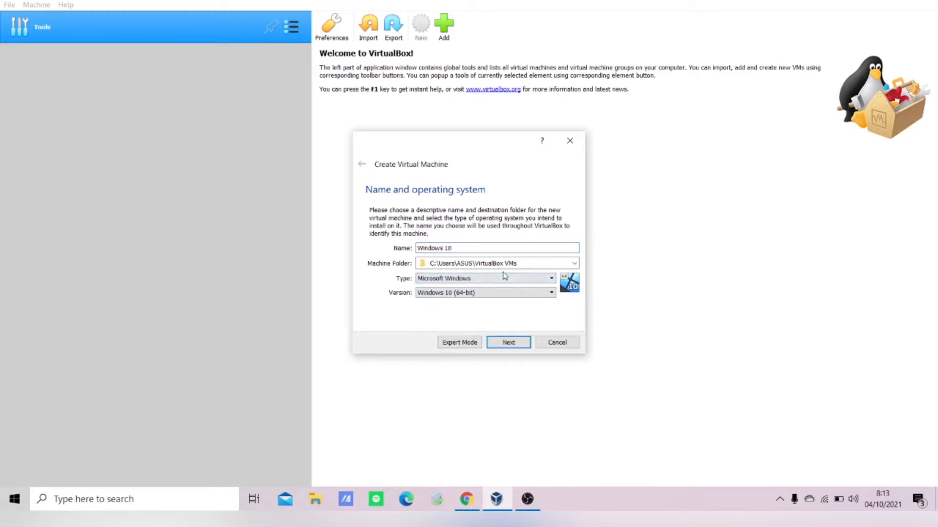
click(478, 295)
click(478, 296)
click(506, 350)
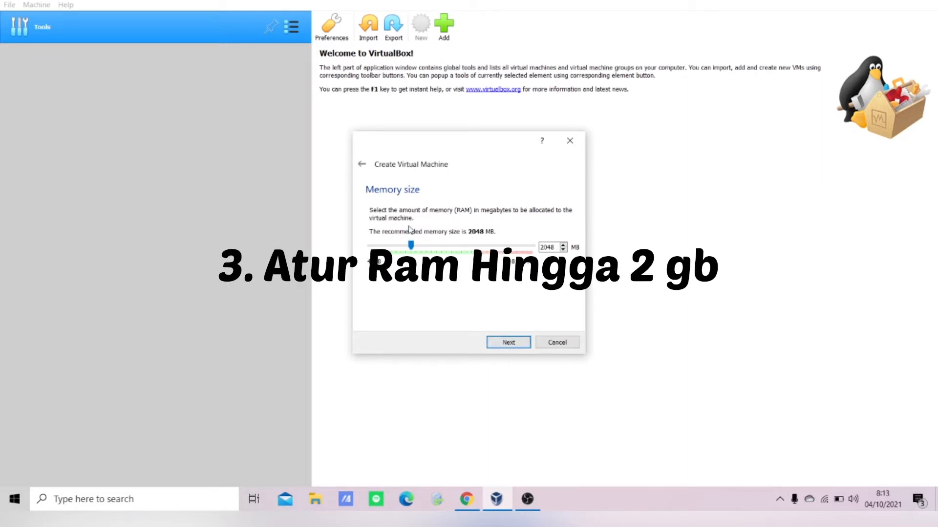
- Allocate 2048 MB of memory and choose a new, dynamically allocated VDI virtual hard disk
mouse_move(411, 245)
mouse_down()
mouse_move(440, 251)
mouse_move(412, 250)
mouse_up()
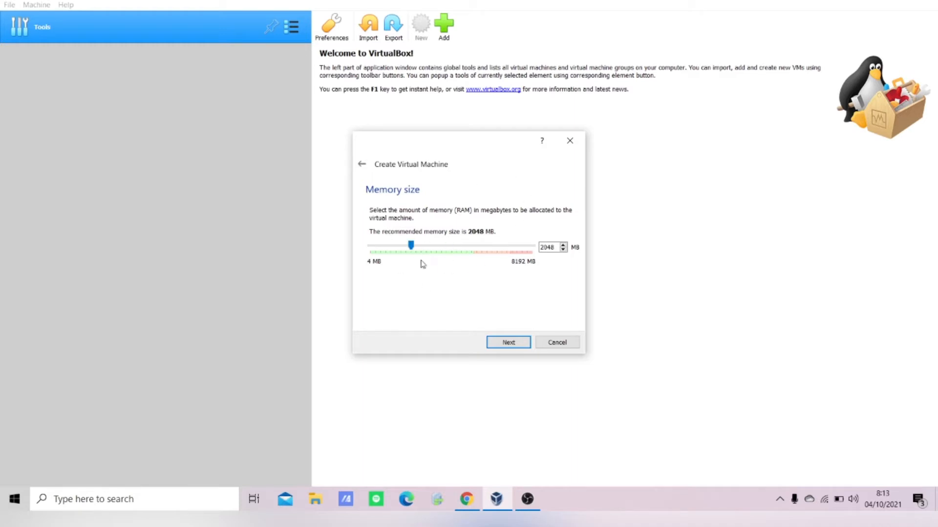
click(509, 343)
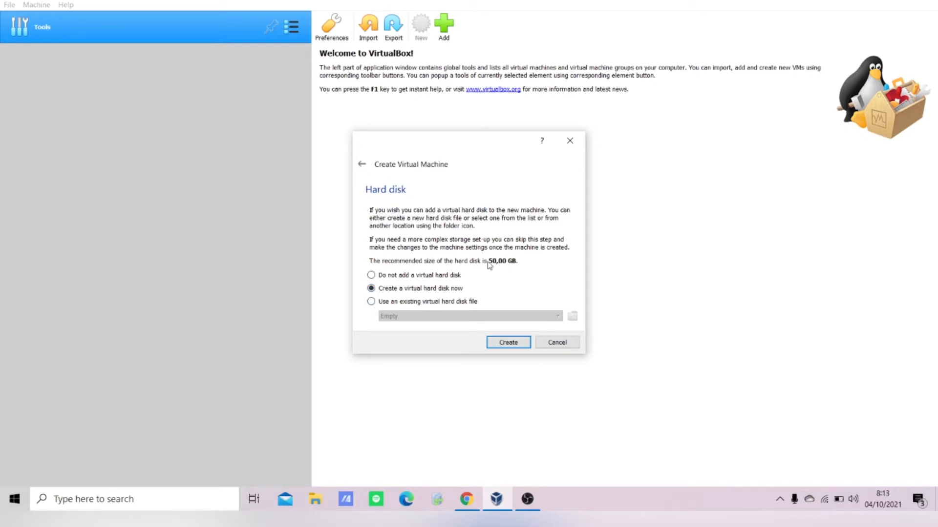
click(511, 346)
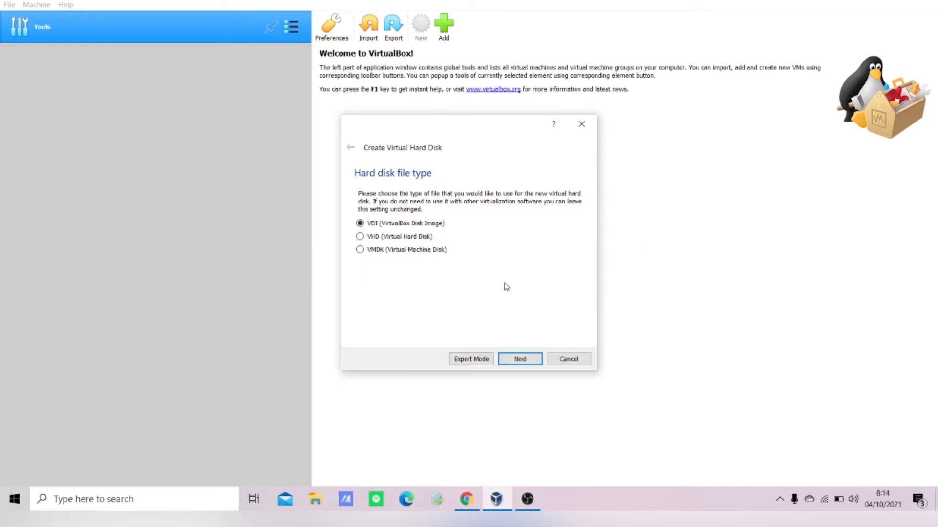
click(520, 360)
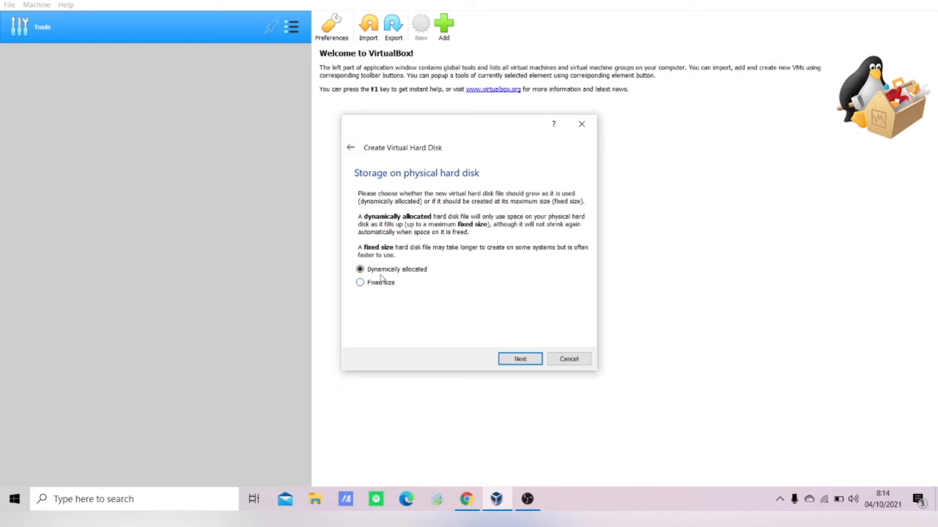
click(521, 359)
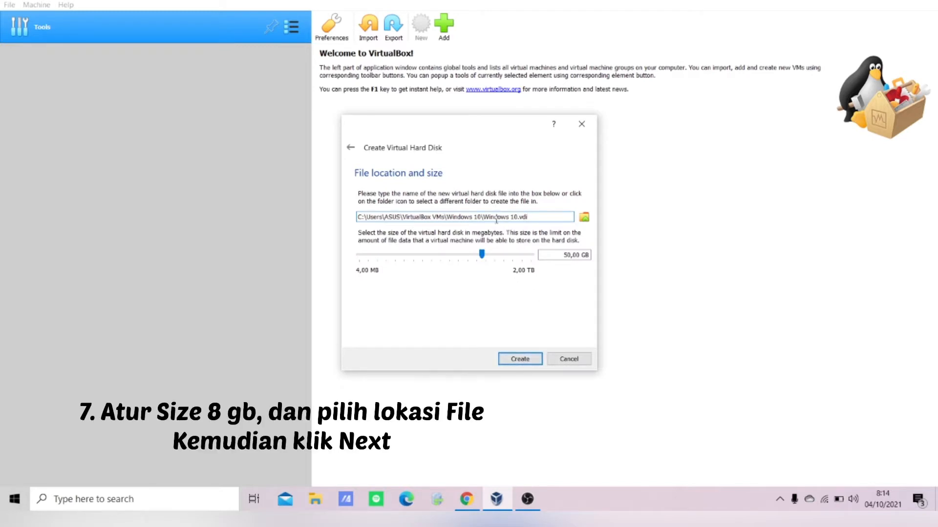
- Set the virtual hard disk size to 8,09 GB and create the disk
drag(482, 255, 447, 259)
mouse_move(458, 259)
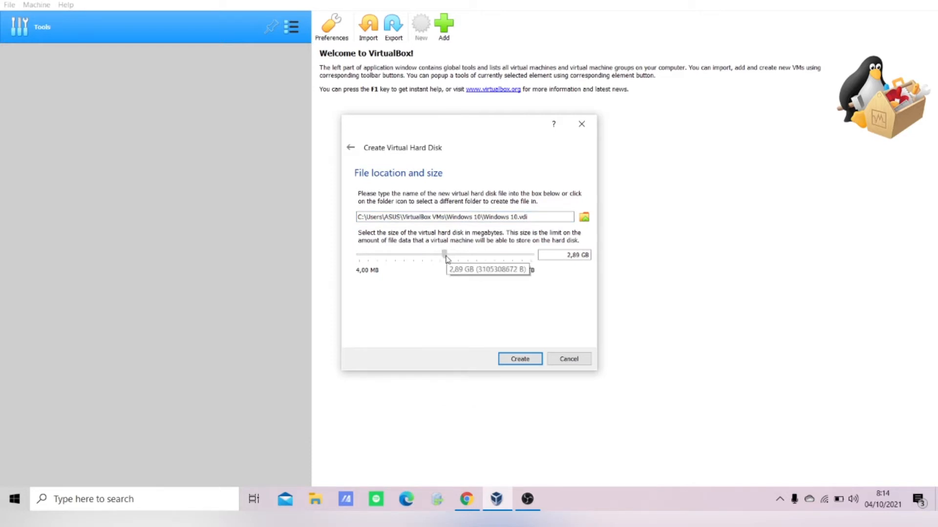
mouse_move(446, 259)
mouse_down()
mouse_move(436, 259)
mouse_move(468, 259)
mouse_move(459, 255)
mouse_up()
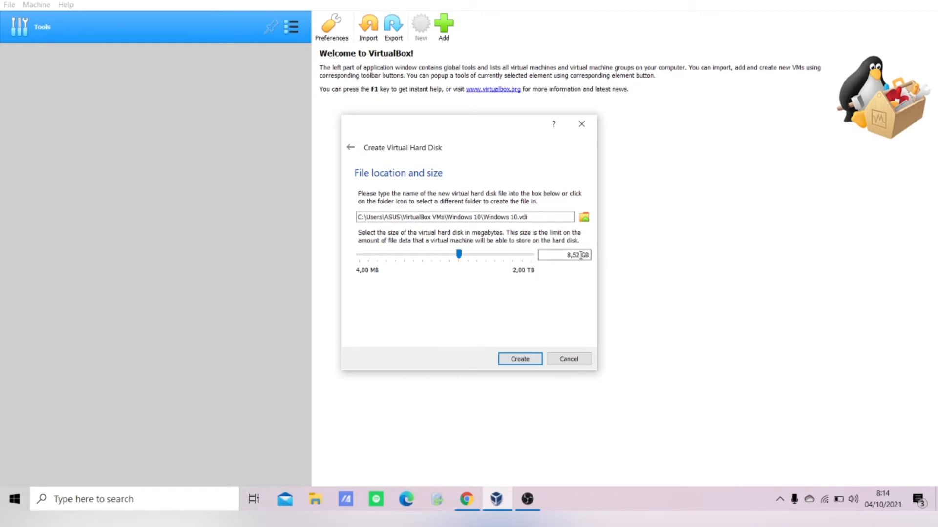
click(580, 255)
key(BackSpace)
text(0)
key(BackSpace)
text(0)
key(BackSpace)
click(459, 255)
click(520, 359)
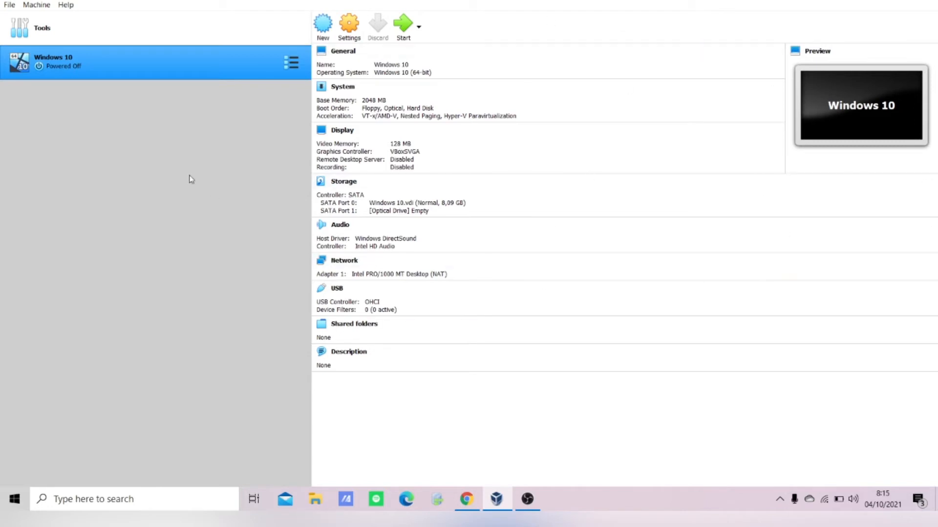
- Open the Windows 10 virtual machine's settings and review its general, advanced, description and disk encryption options
click(336, 91)
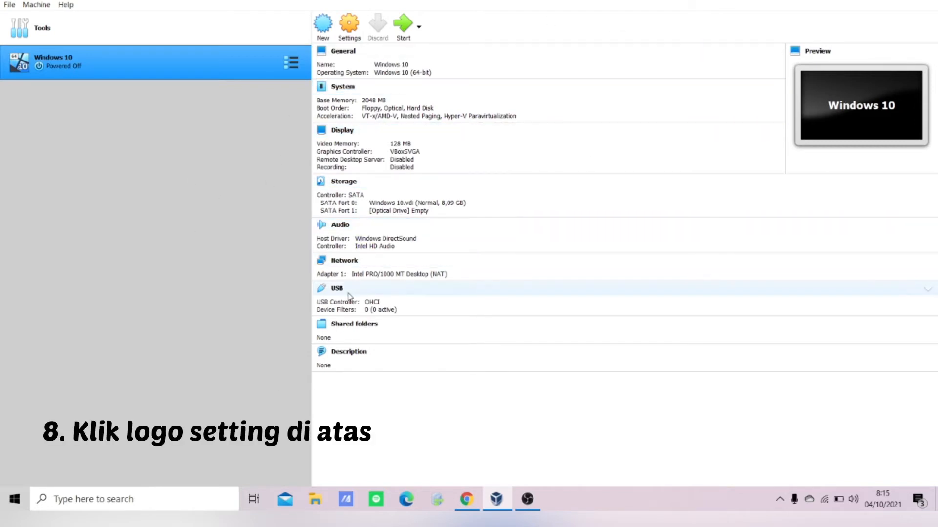
click(427, 186)
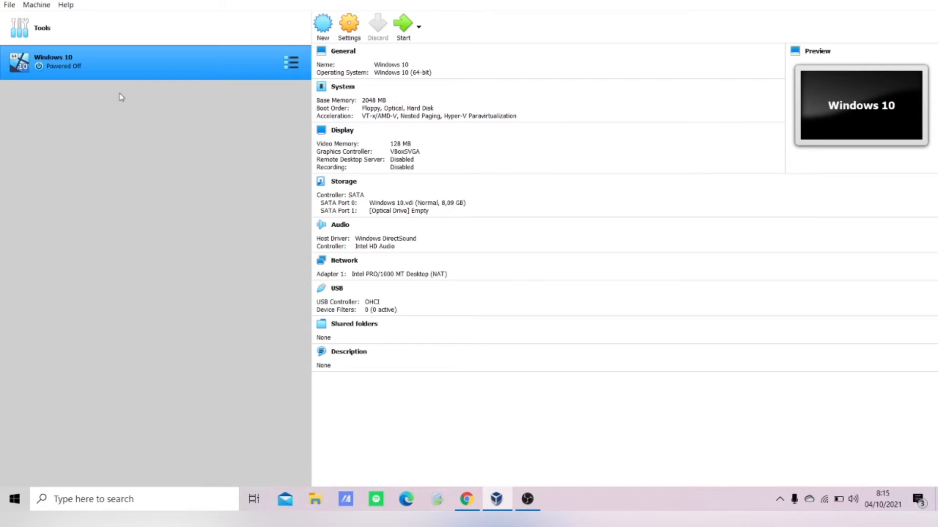
click(353, 30)
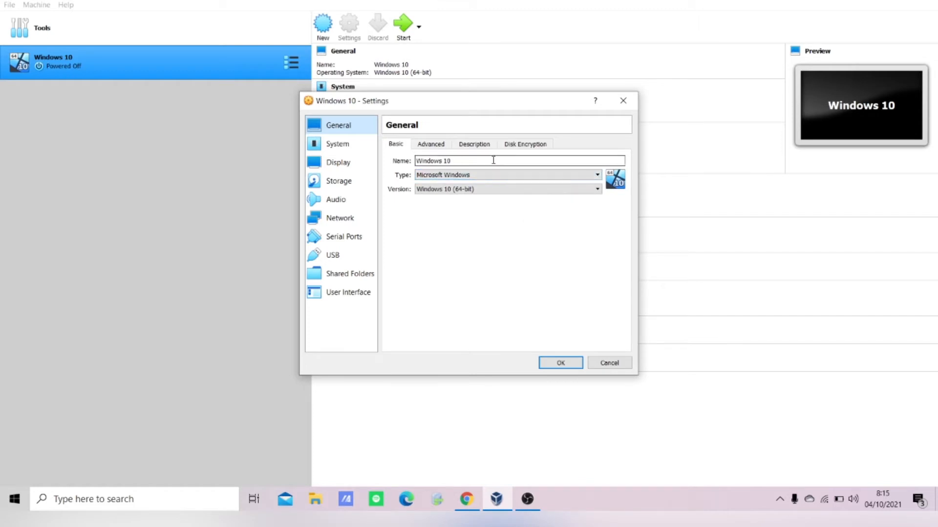
click(438, 142)
click(477, 145)
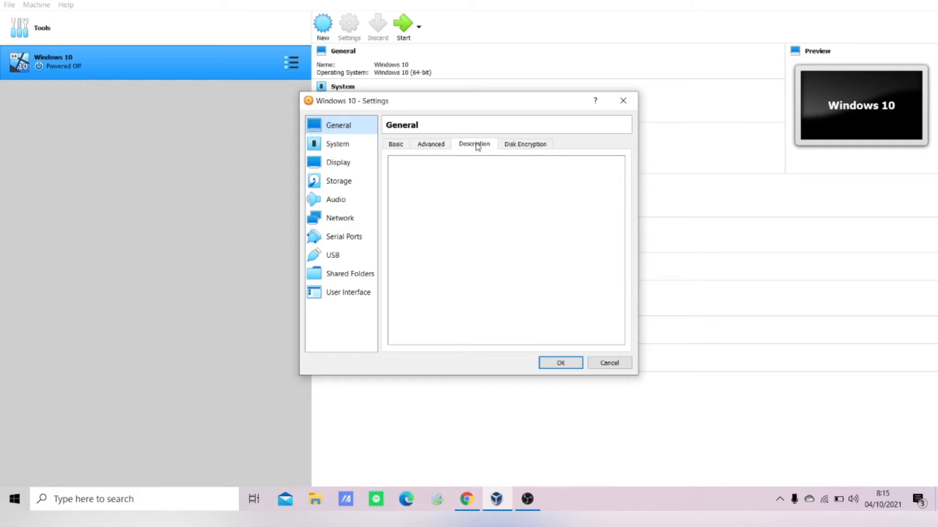
click(518, 145)
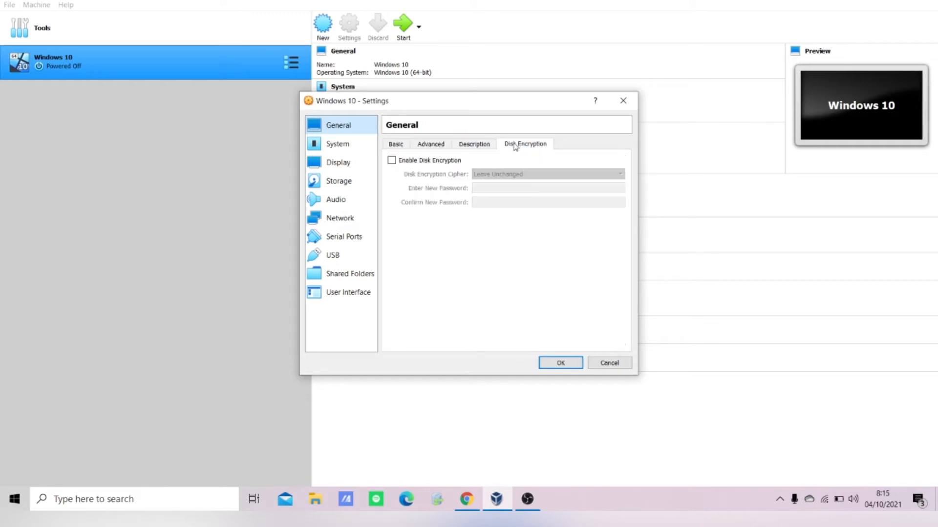
click(396, 145)
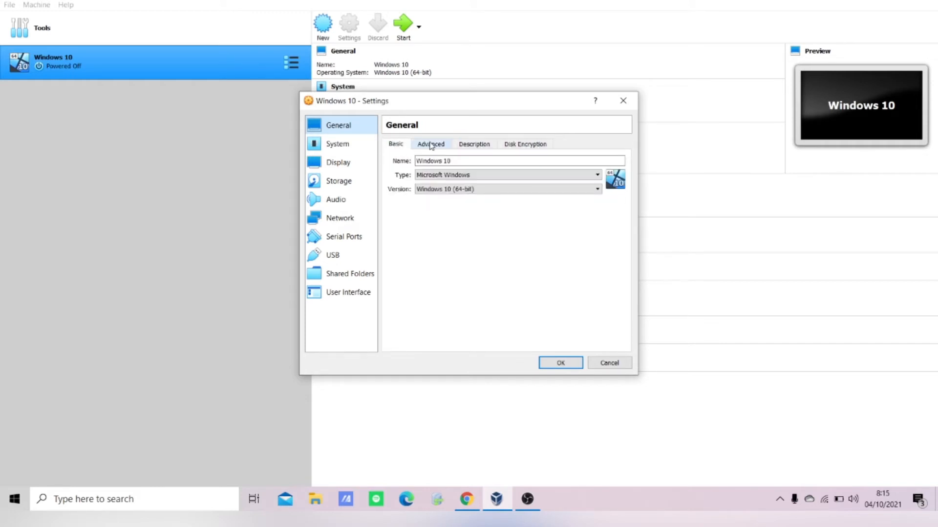
- Exclude Floppy from the system boot order and enable PAE/NX for the processor
click(353, 144)
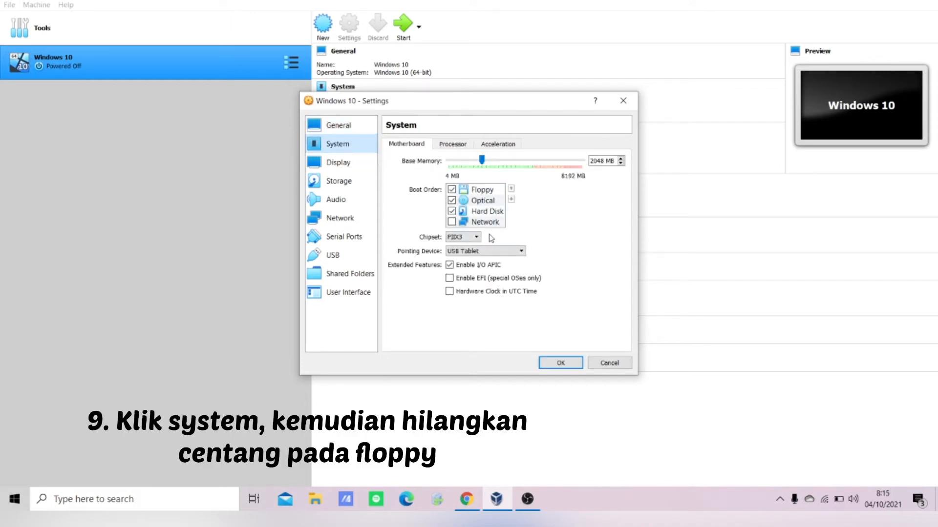
click(451, 190)
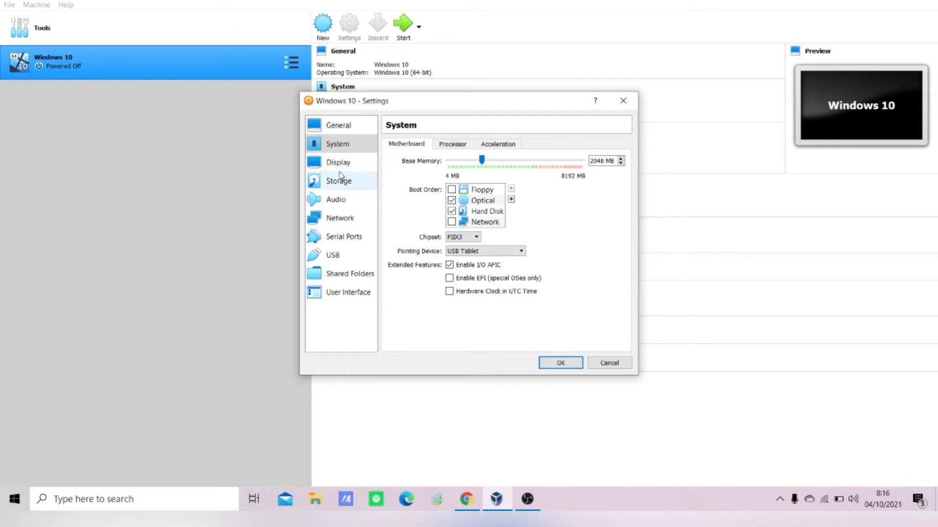
click(464, 145)
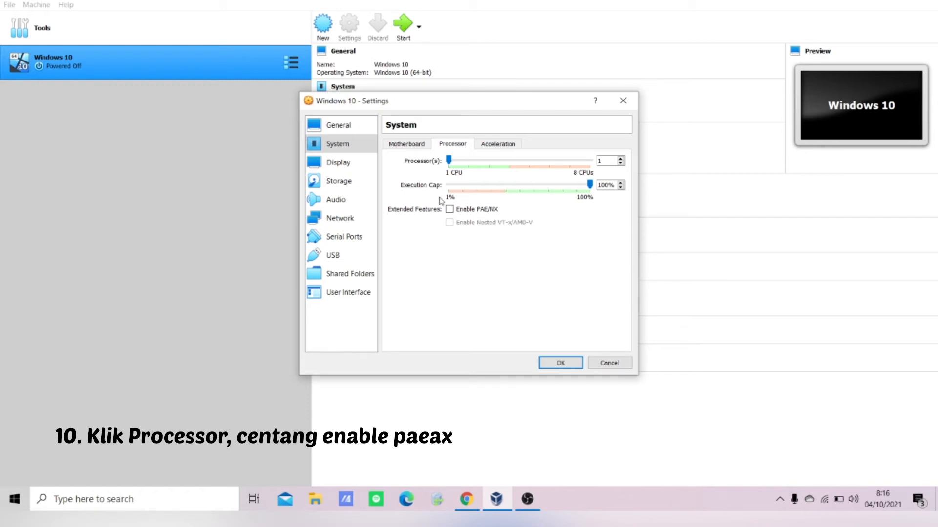
click(450, 210)
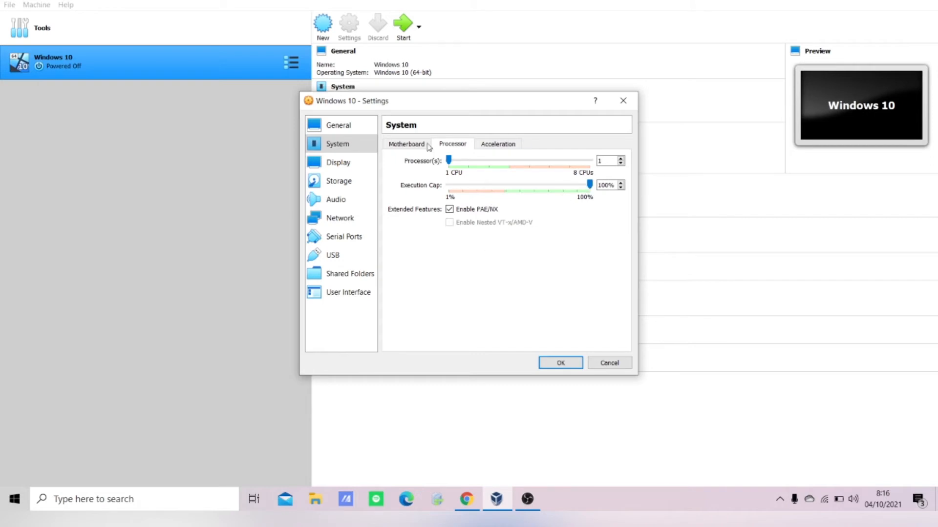
- Check the acceleration options and open the virtual machine's storage settings
click(482, 146)
click(455, 146)
click(339, 184)
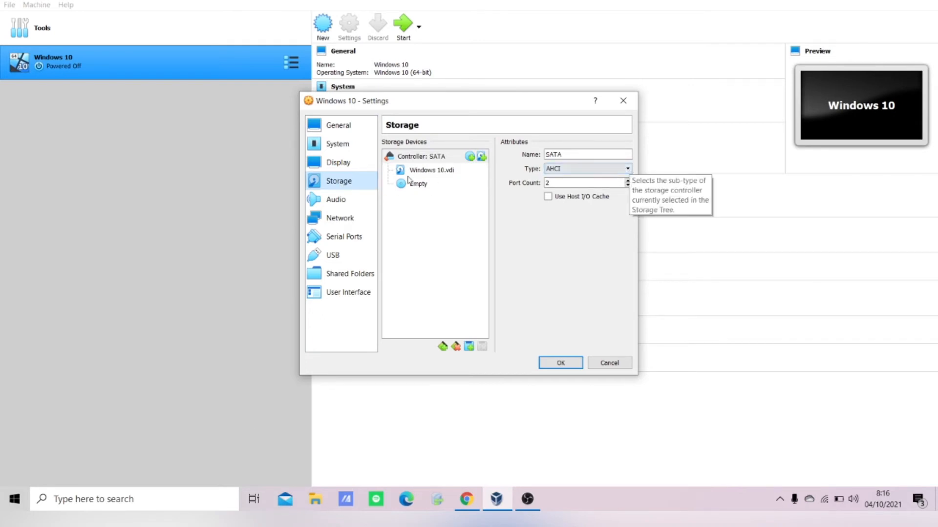
click(626, 169)
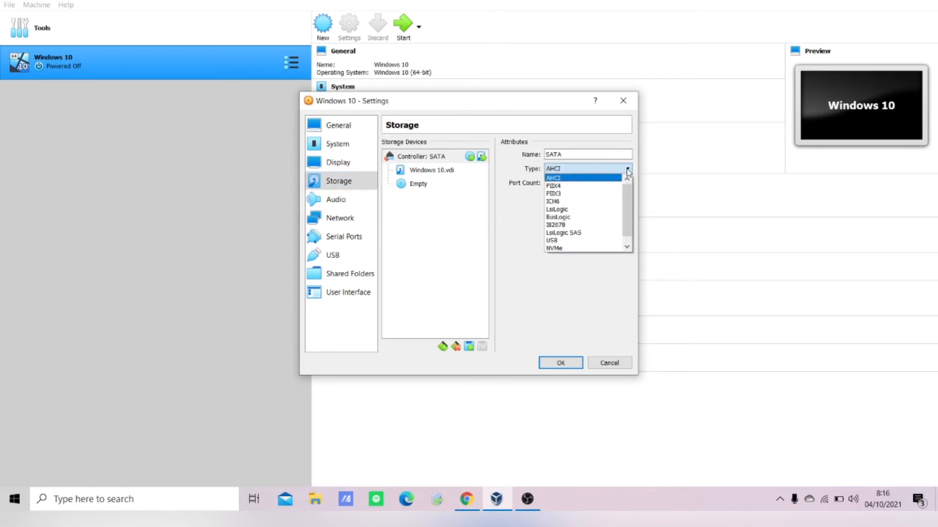
click(615, 169)
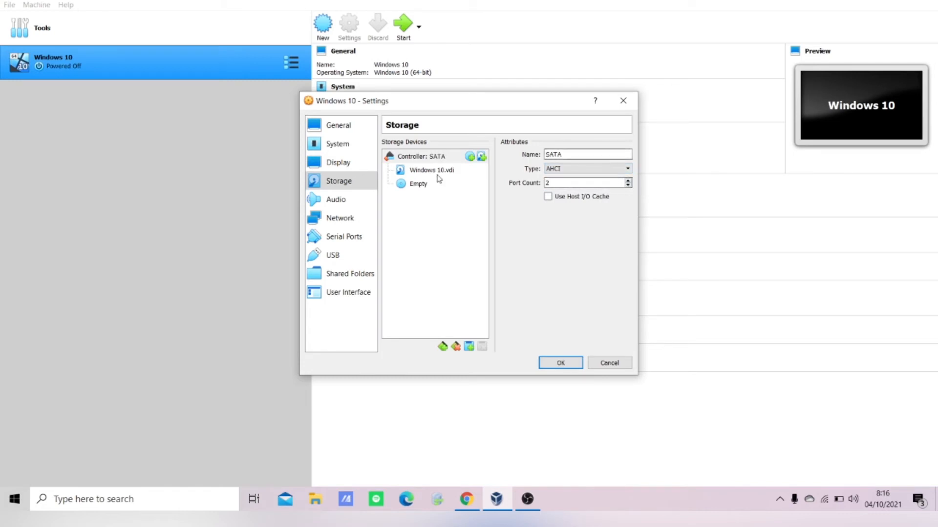
click(470, 157)
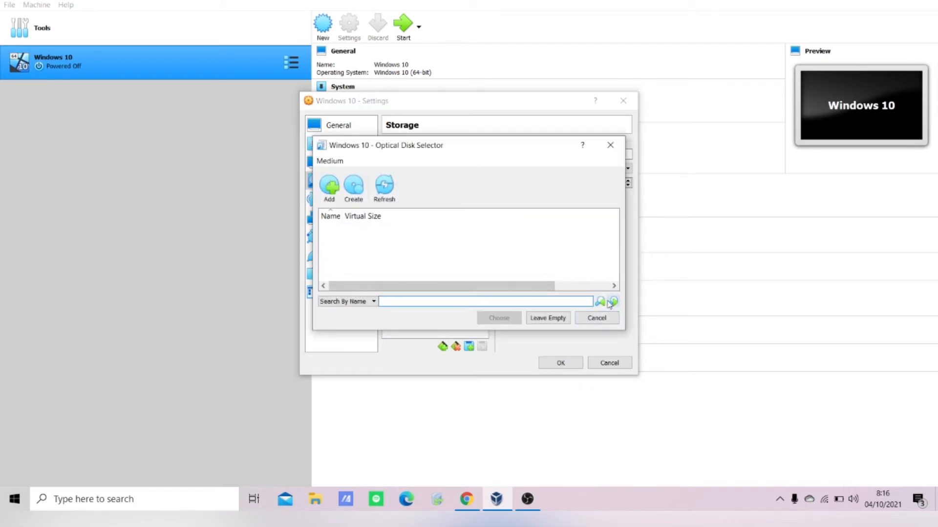
click(374, 302)
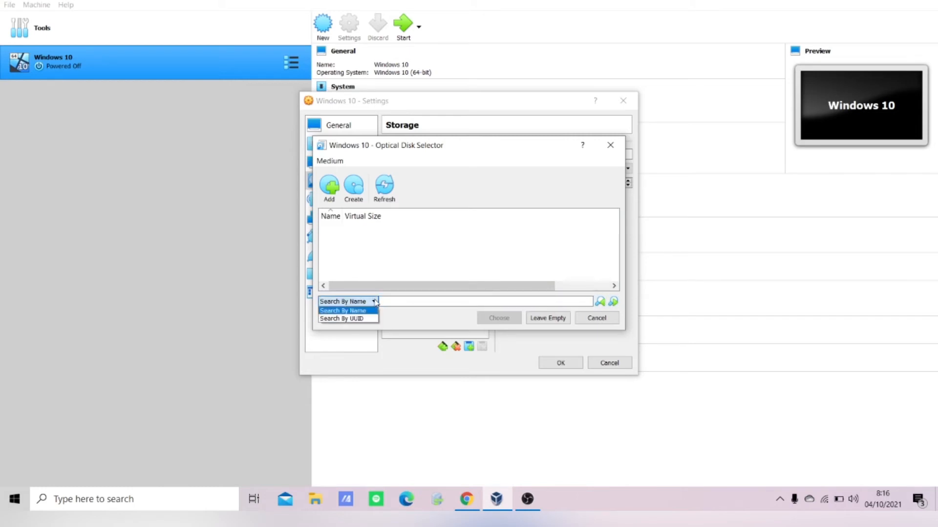
click(374, 301)
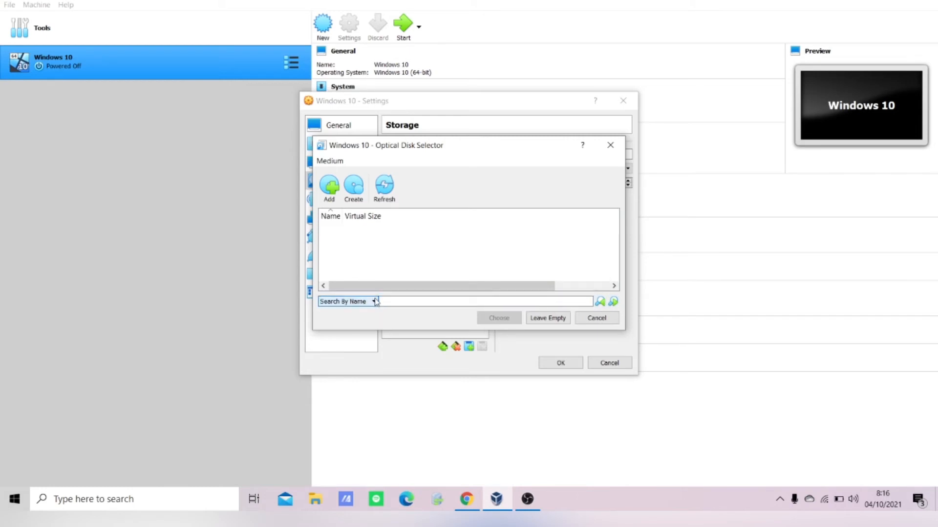
click(330, 188)
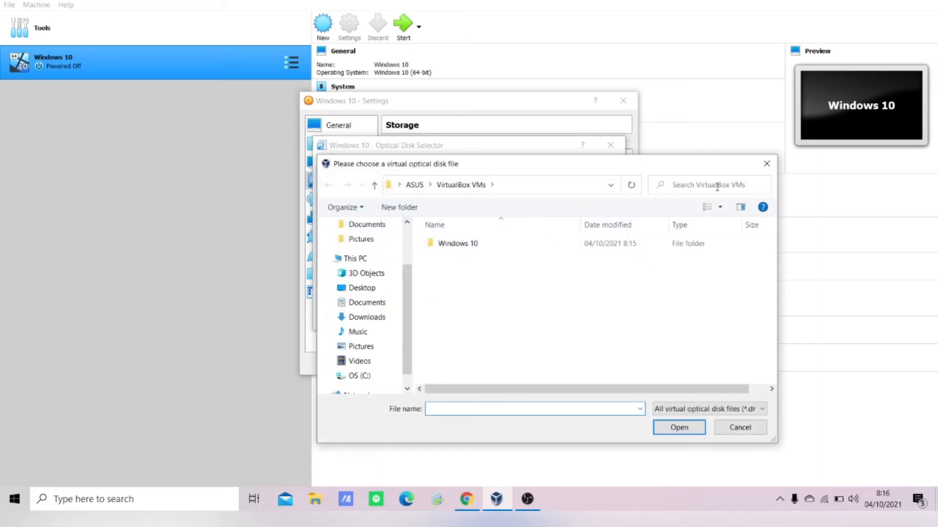
click(774, 166)
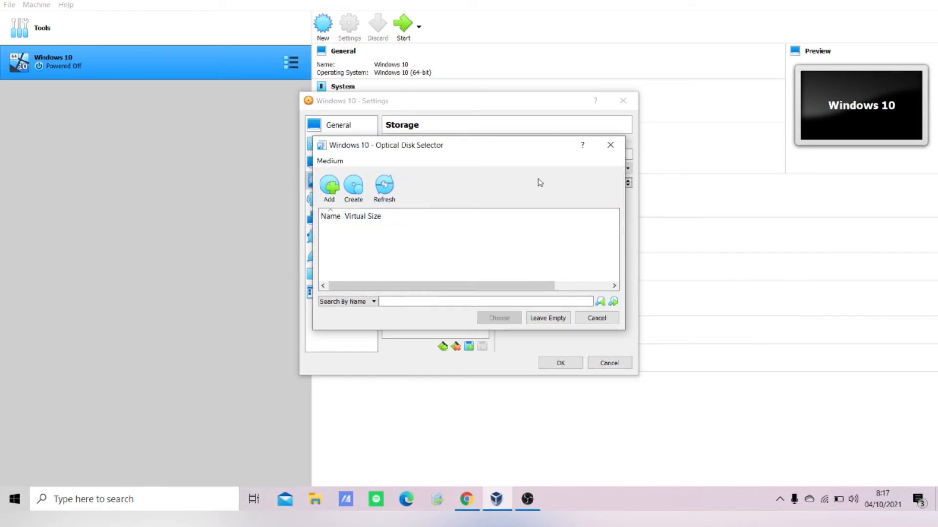
click(619, 149)
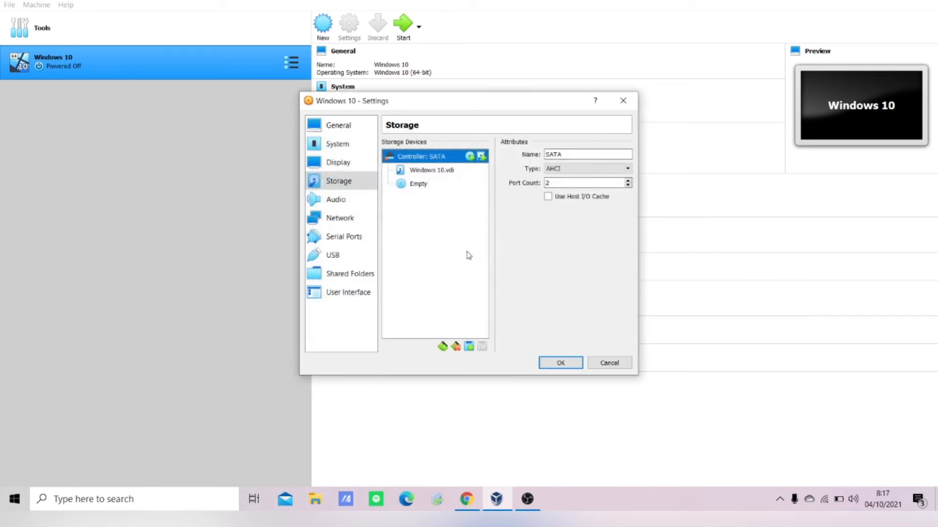
- Select the empty optical drive and inspect the optical disk selector, closing it without choosing a disk
click(405, 184)
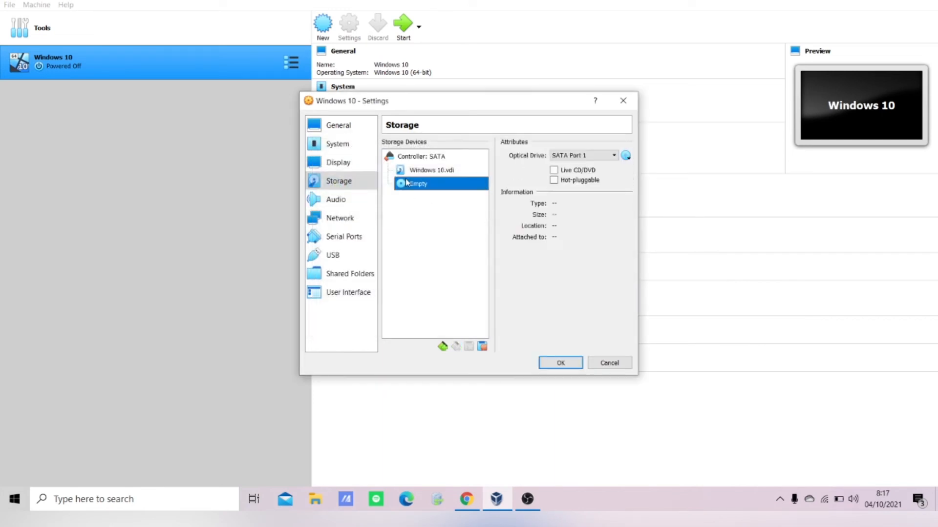
click(625, 155)
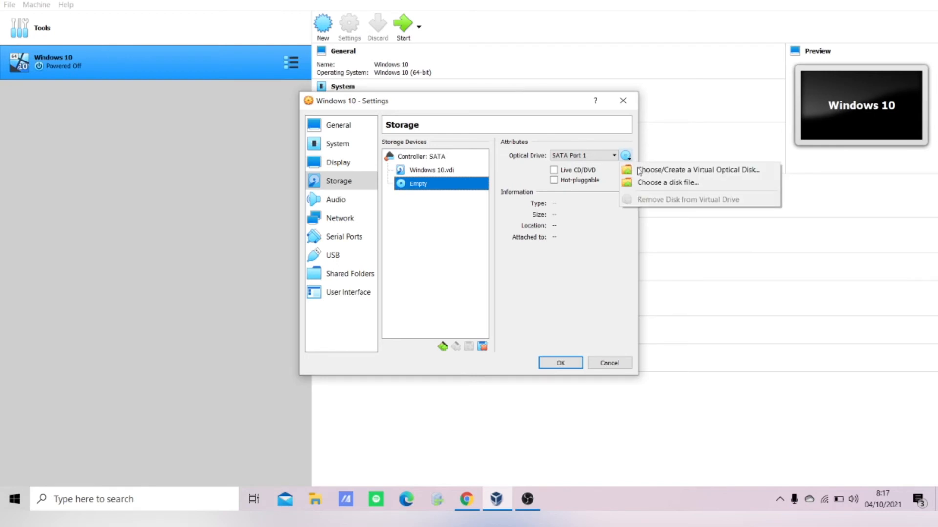
click(699, 170)
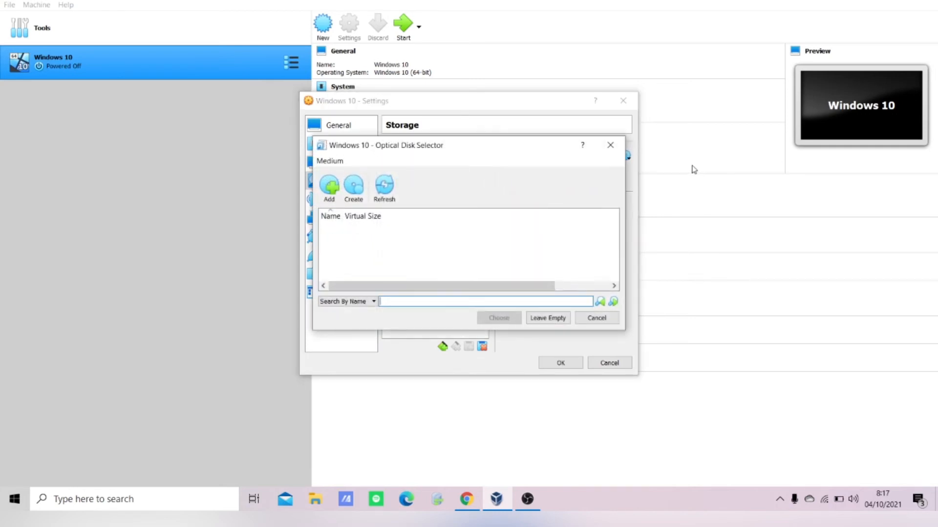
click(610, 145)
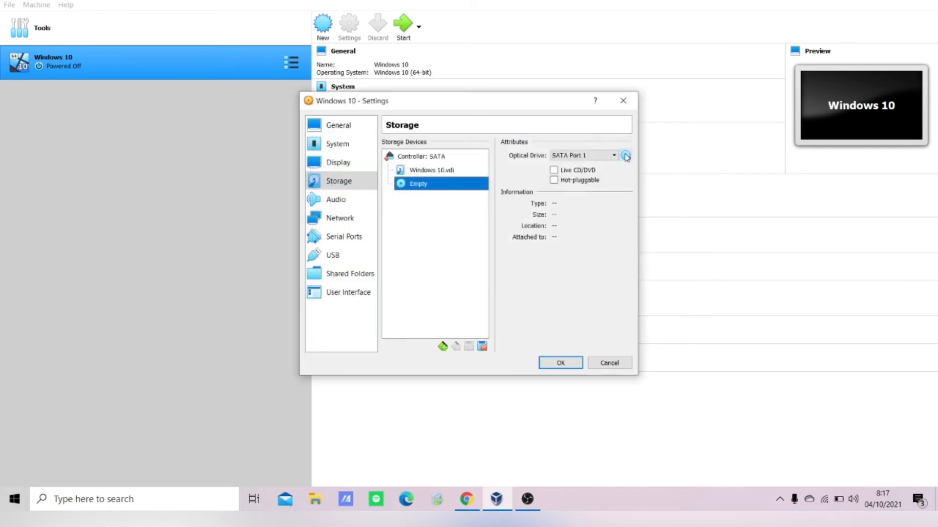
- Attach the Win10_21H1_English_x64 disk image from the File ISO folder on C: to the optical drive
click(626, 155)
click(643, 183)
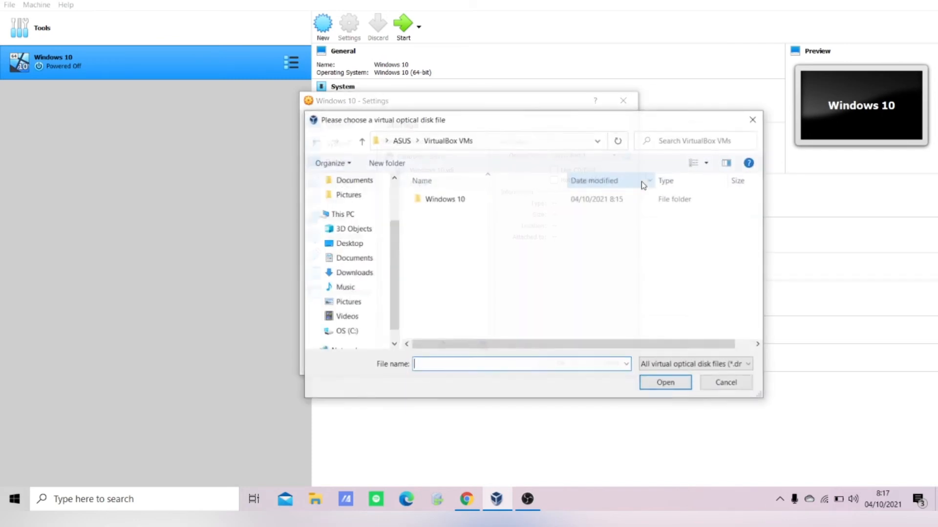
double_click(487, 206)
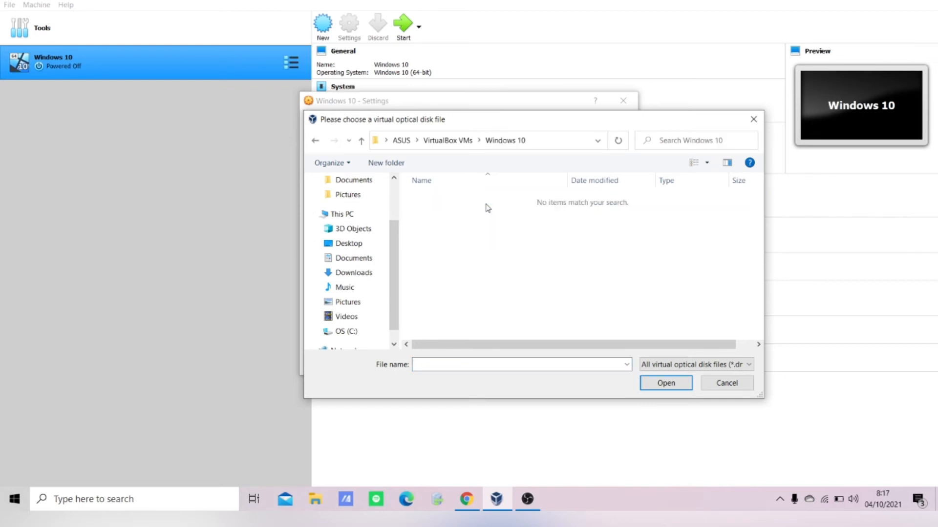
click(318, 141)
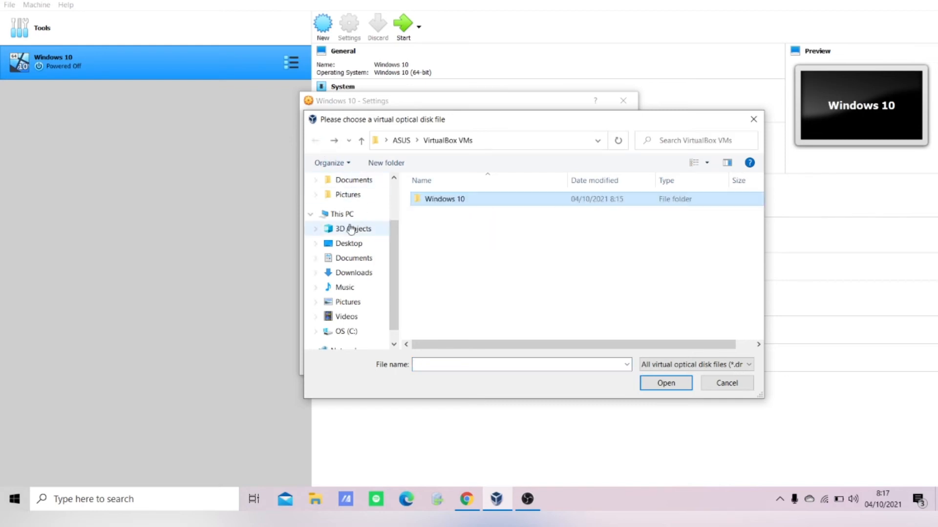
click(346, 331)
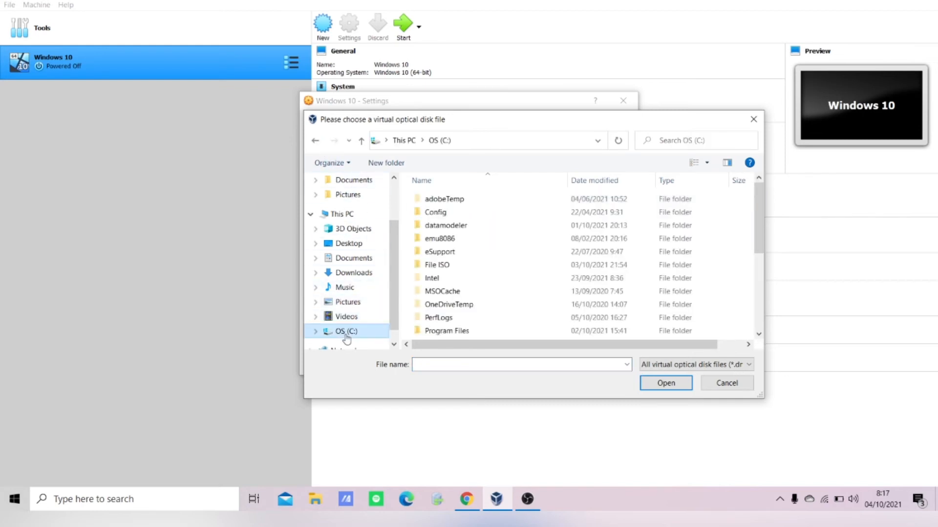
double_click(439, 265)
click(491, 201)
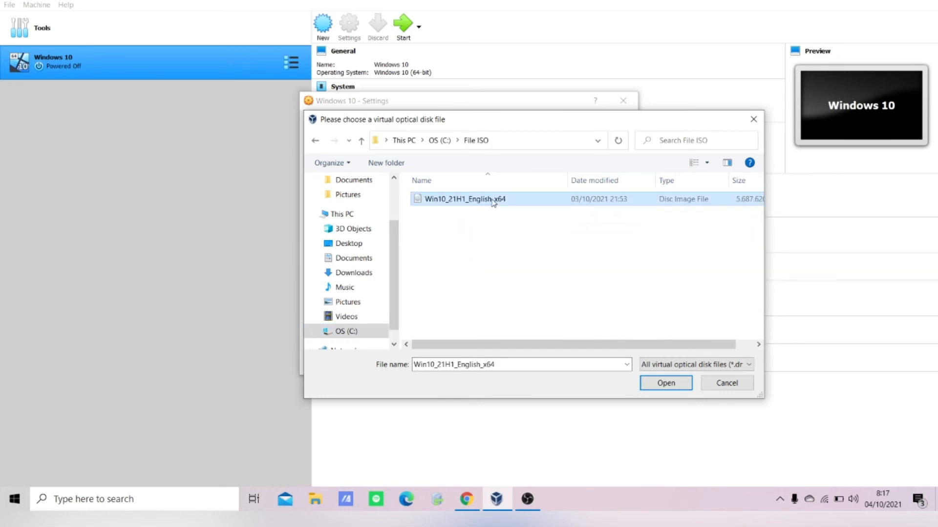
click(652, 388)
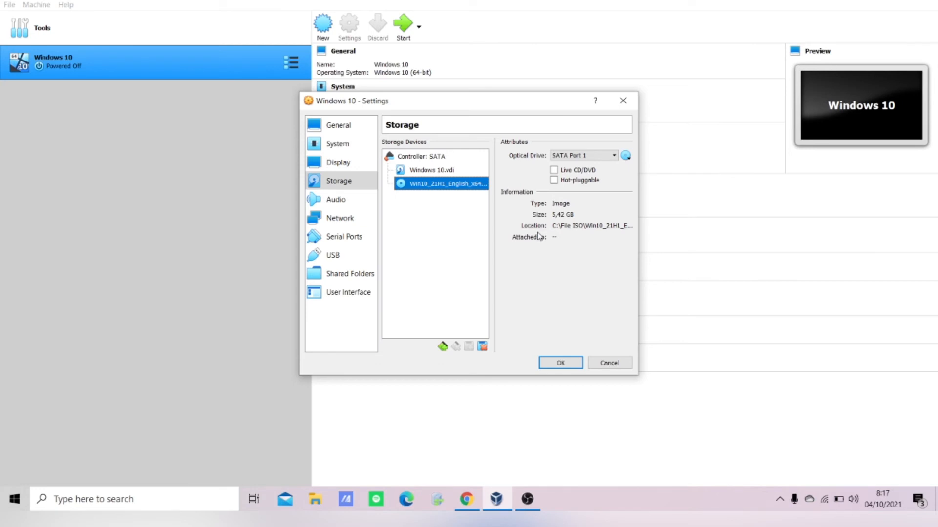
- Review the audio and network settings, recheck the storage settings and save the virtual machine's configuration
click(342, 206)
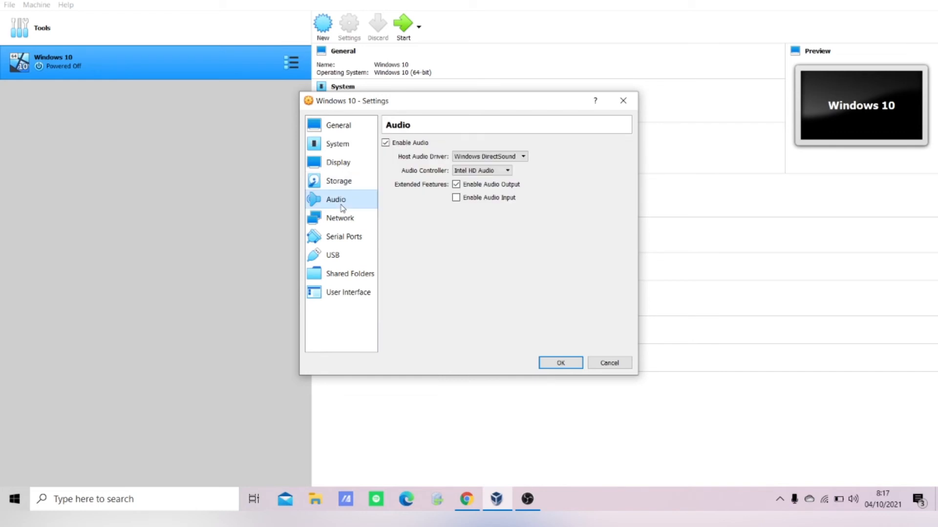
click(339, 184)
click(337, 198)
click(331, 223)
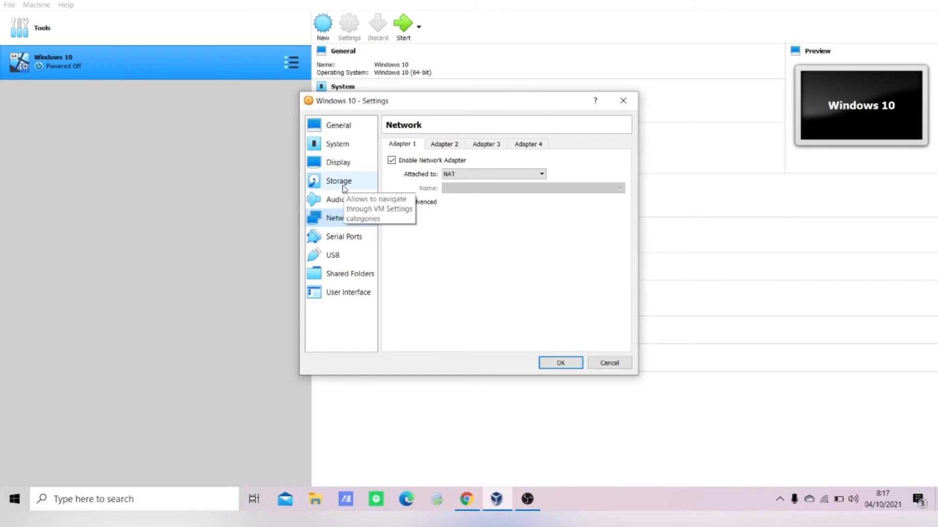
click(342, 186)
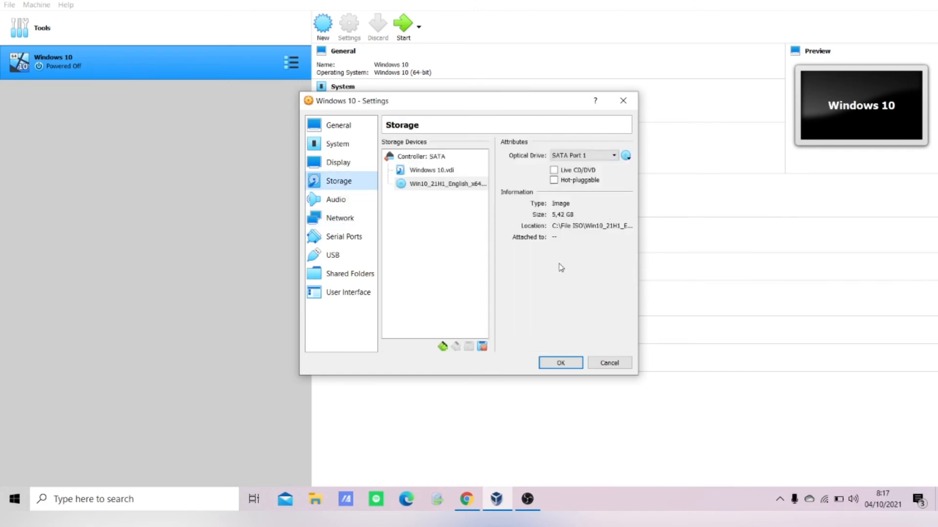
click(569, 368)
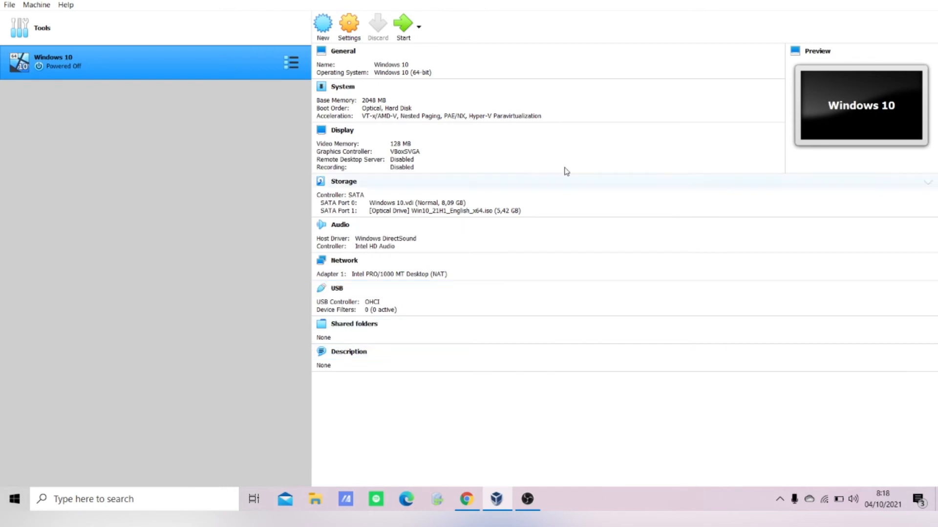
- Start the Windows 10 virtual machine and reposition its window so that it sits fully above the taskbar
click(403, 24)
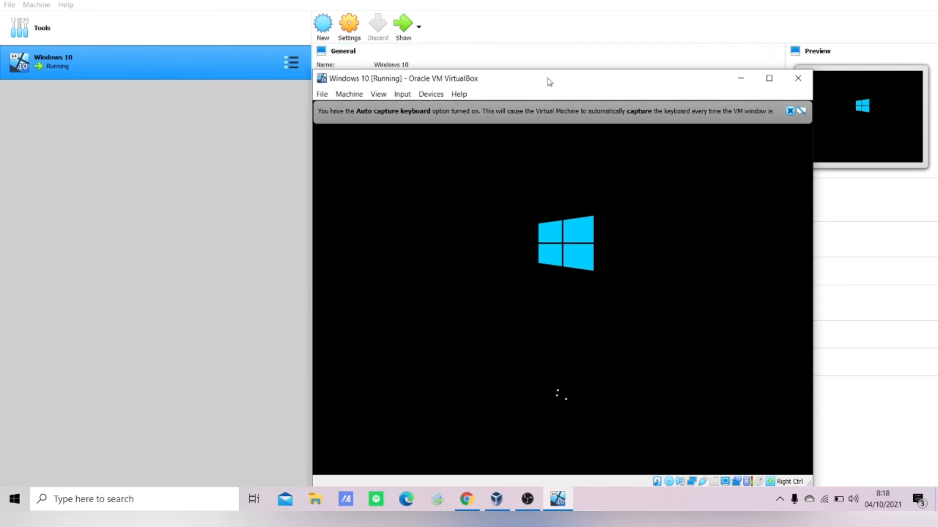
drag(548, 79, 490, 36)
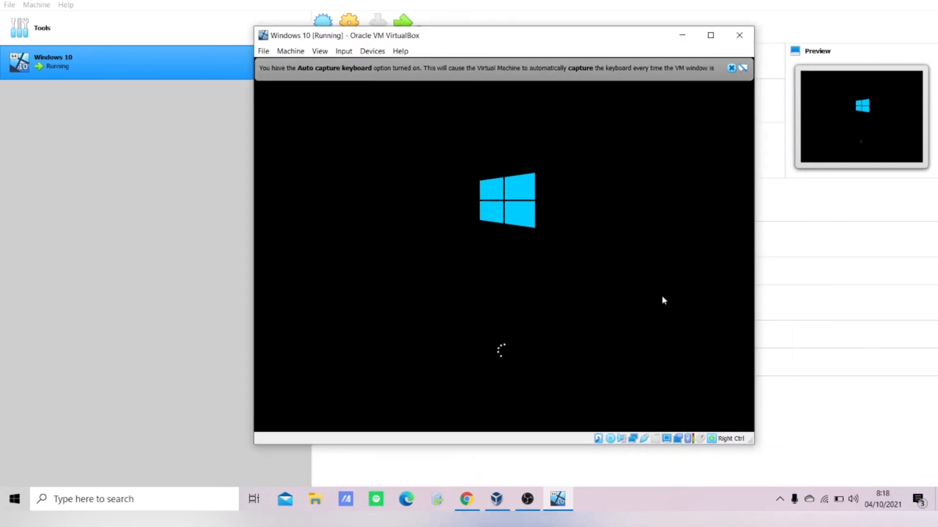